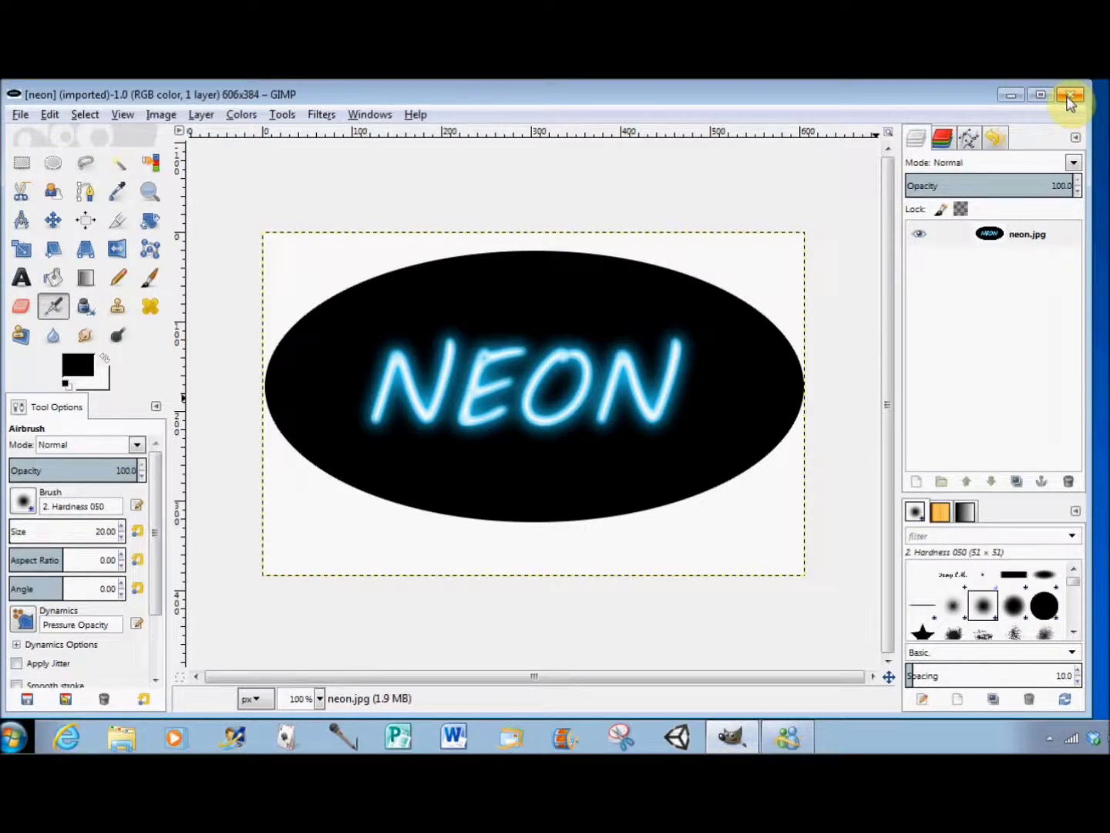
Close the finished neon.jpg image, leaving GIMP with an empty workspace
left_click(1070, 97)
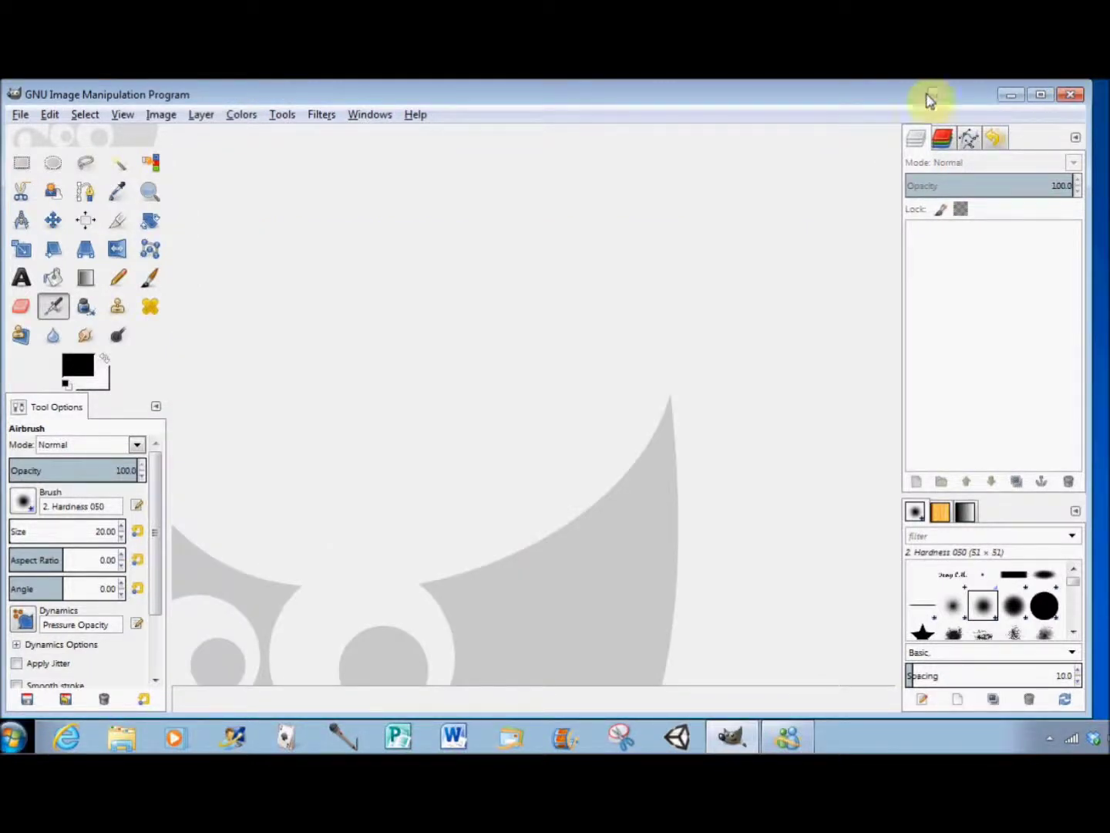
Create a new blank white 640×400 px RGB image
left_click(19, 115)
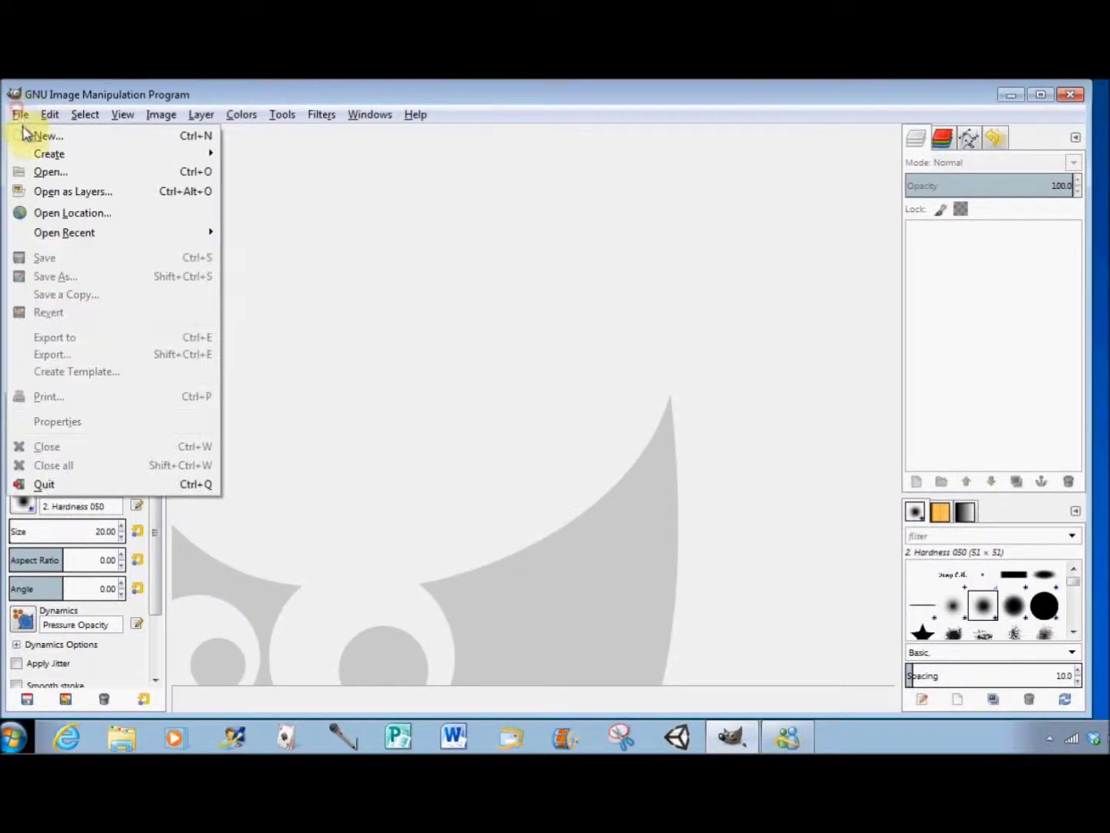
left_click(30, 136)
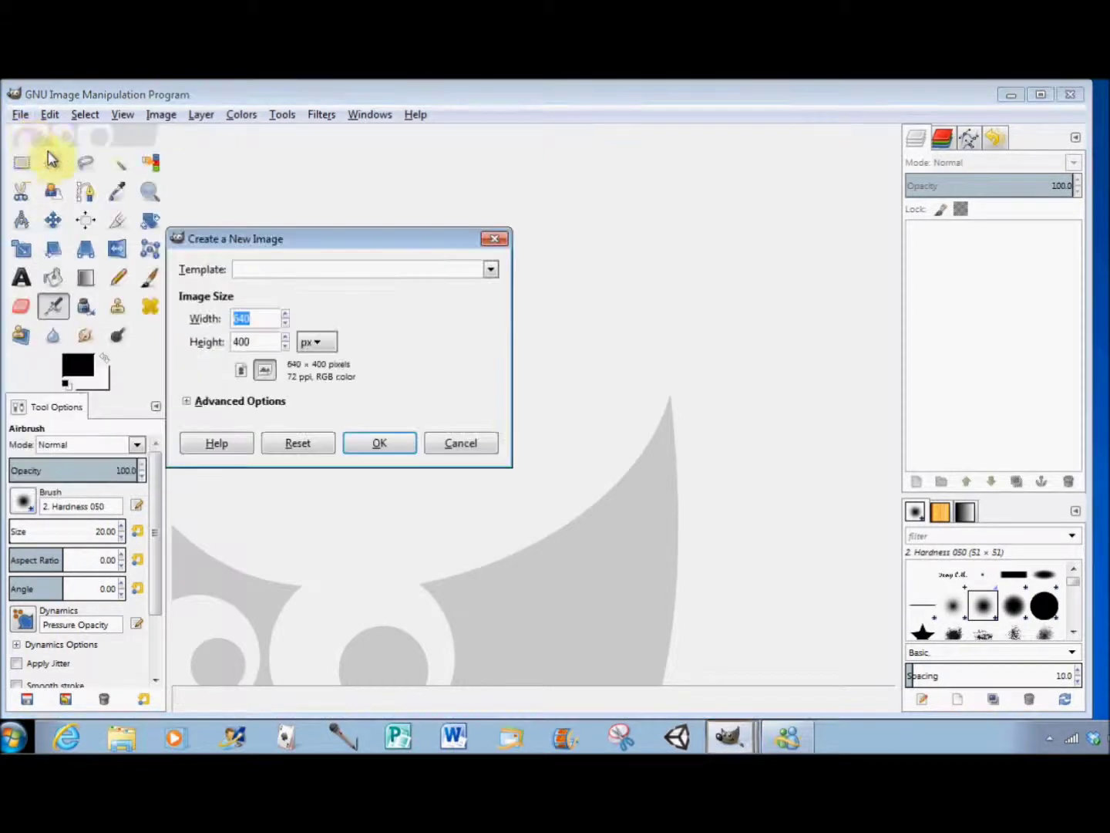
left_click(383, 444)
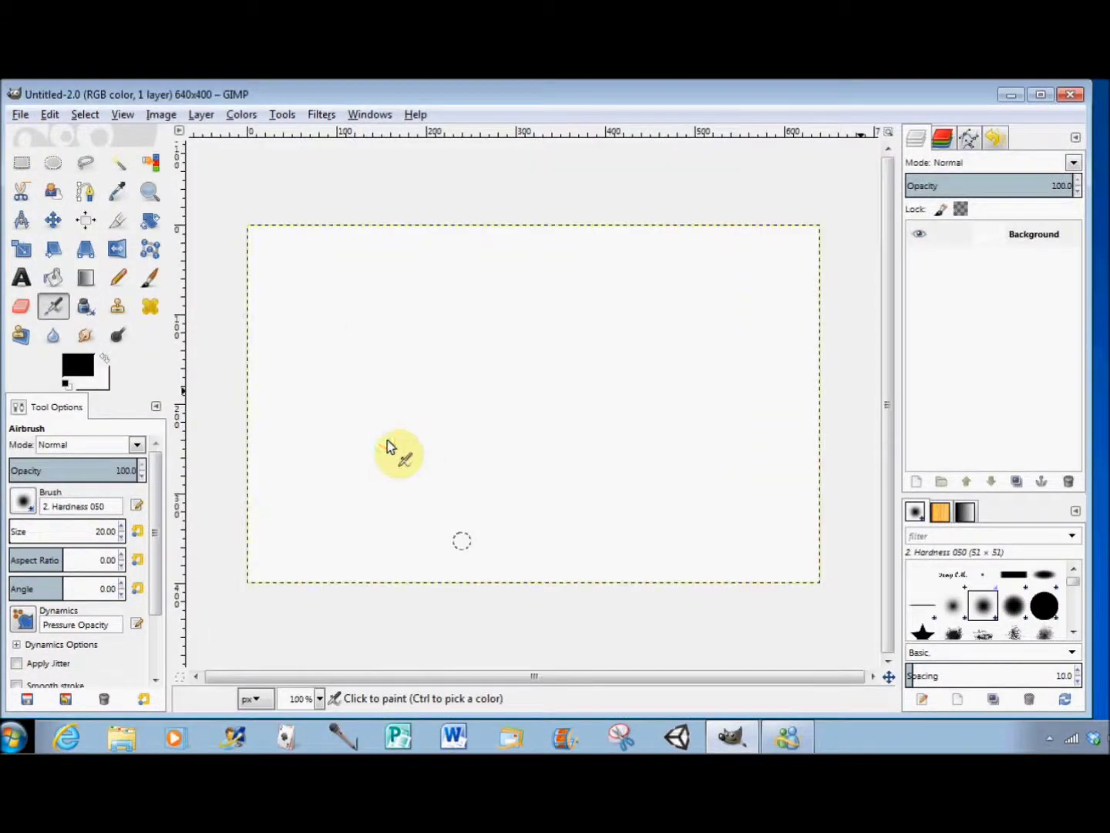
left_click(22, 280)
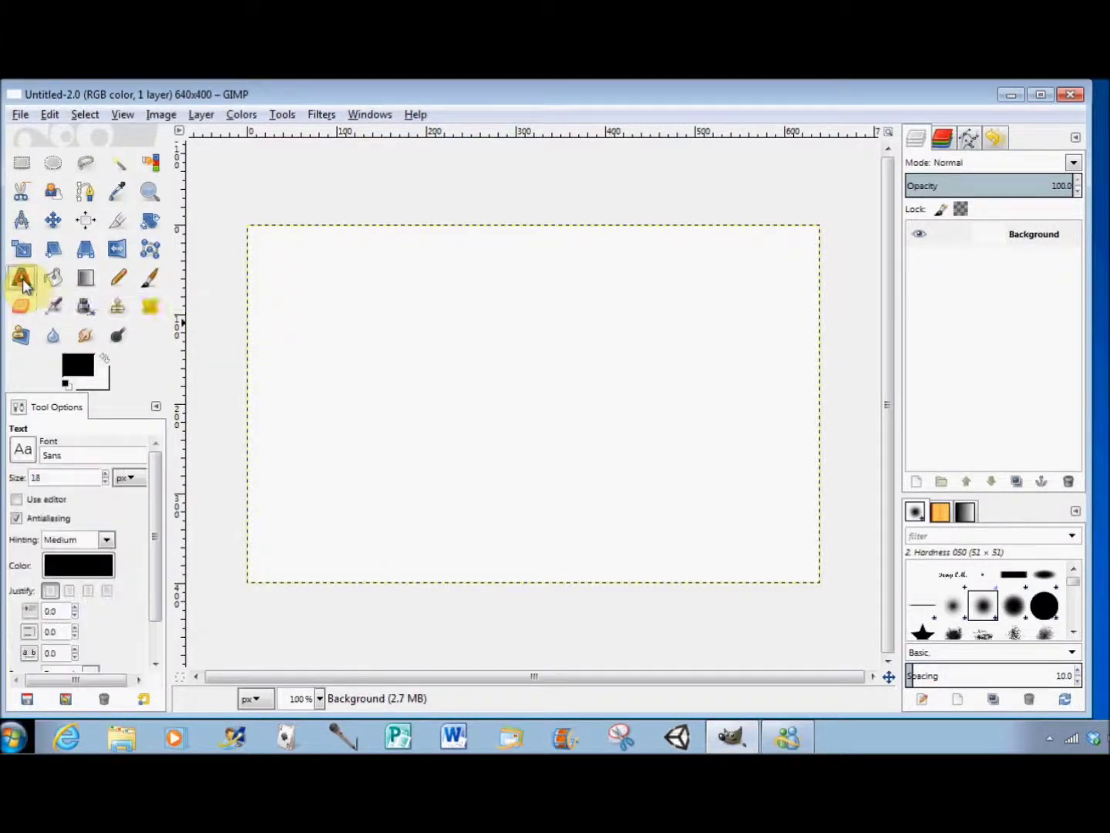
Set the Text tool font to MV Boli and change its size from 18 to 120 px
left_click(26, 455)
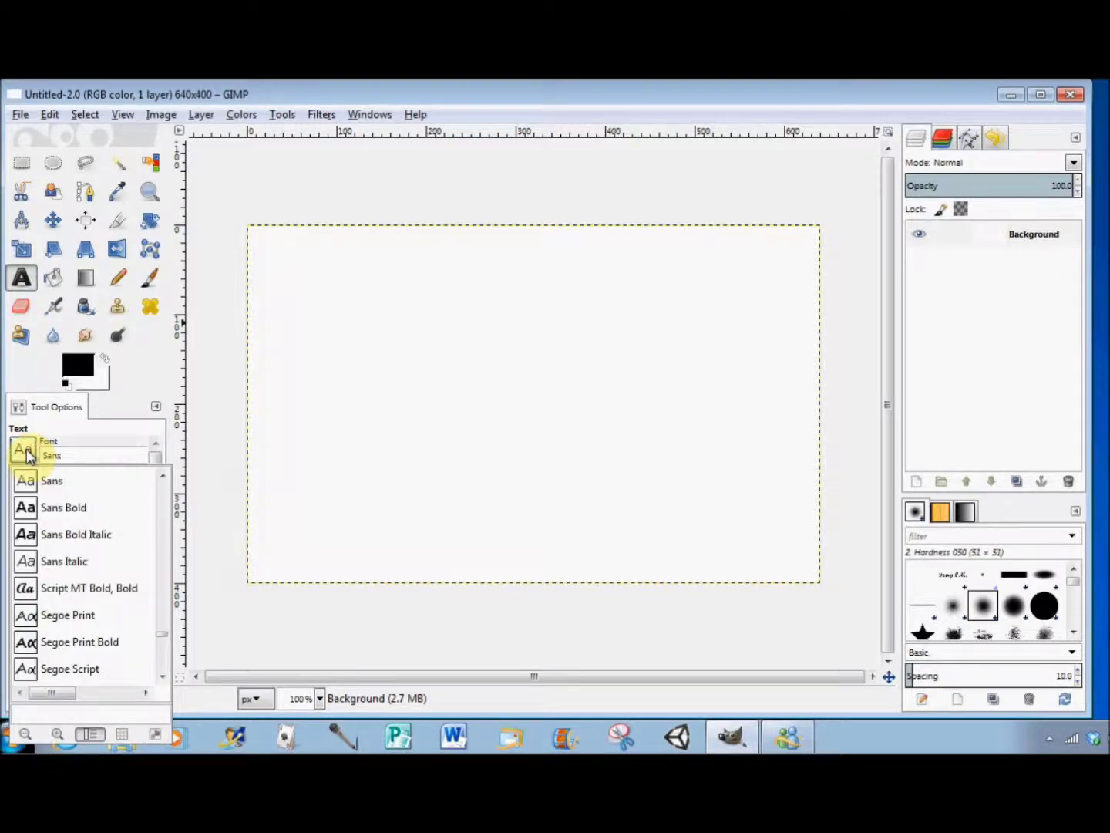
scroll(61, 515, "up", 3)
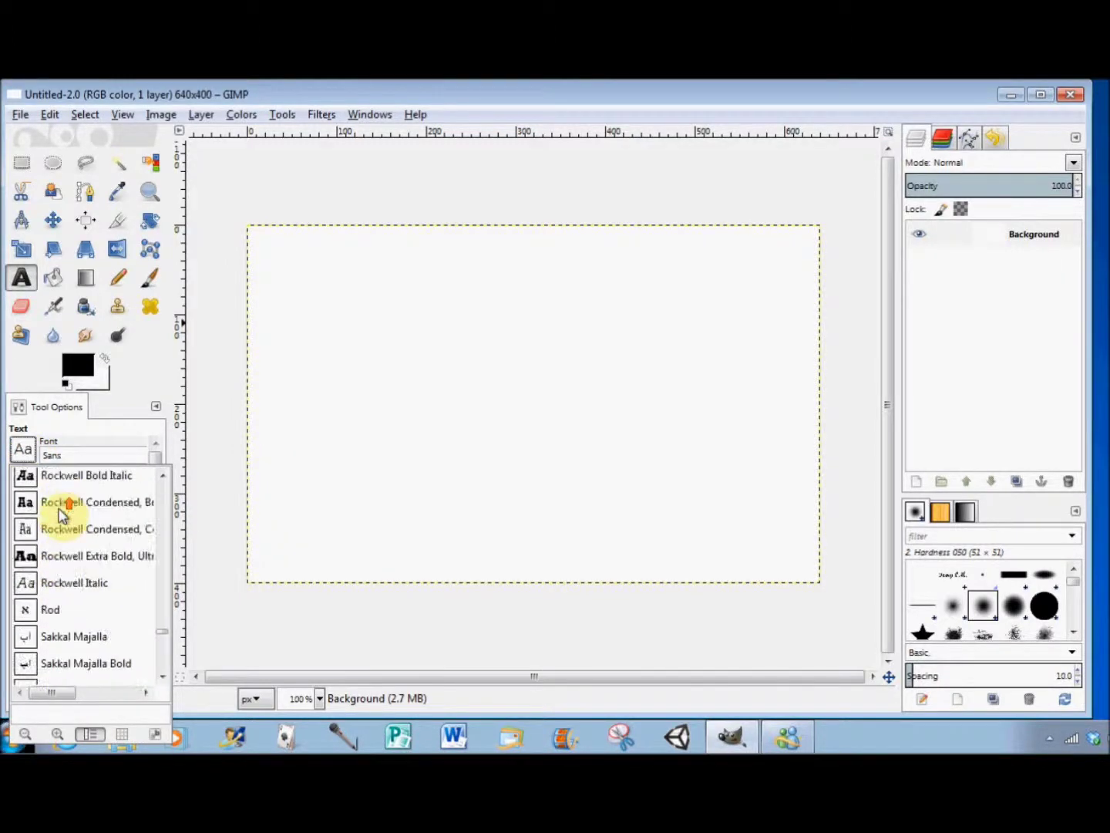
scroll(61, 515, "up", 6)
scroll(62, 515, "up", 6)
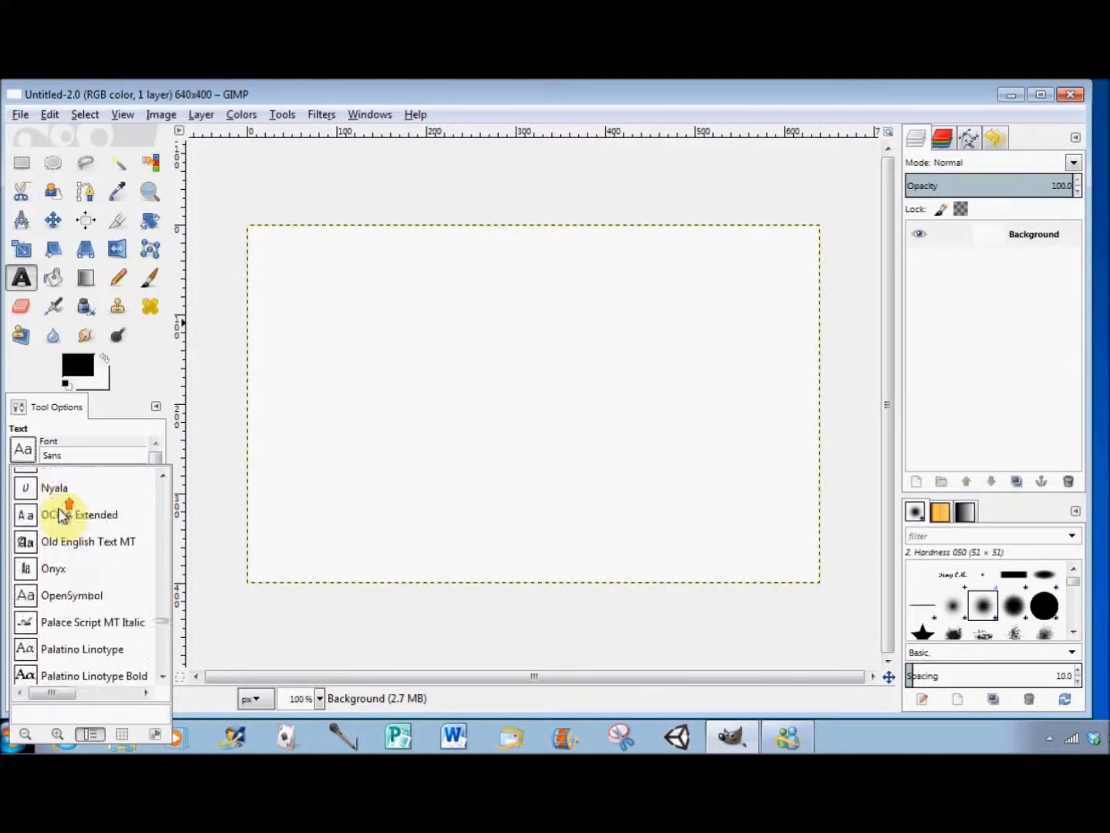
scroll(62, 515, "up", 4)
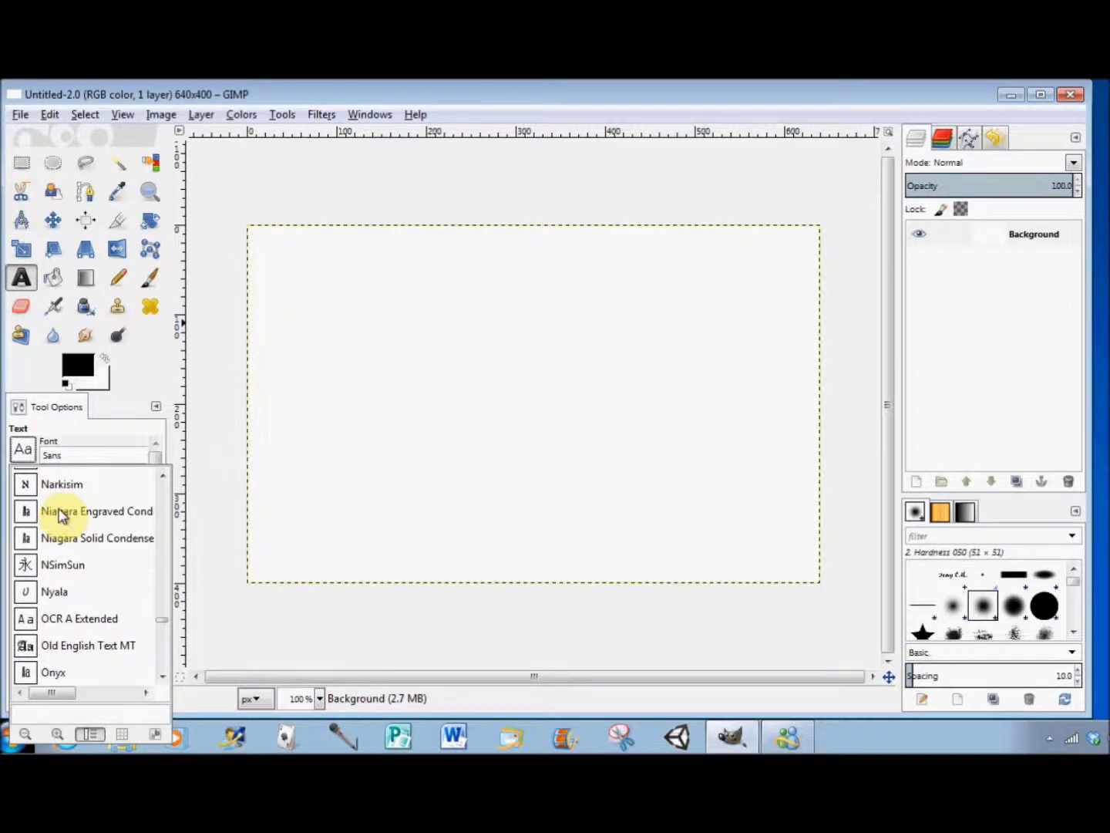
scroll(61, 515, "up", 1)
left_click(65, 499)
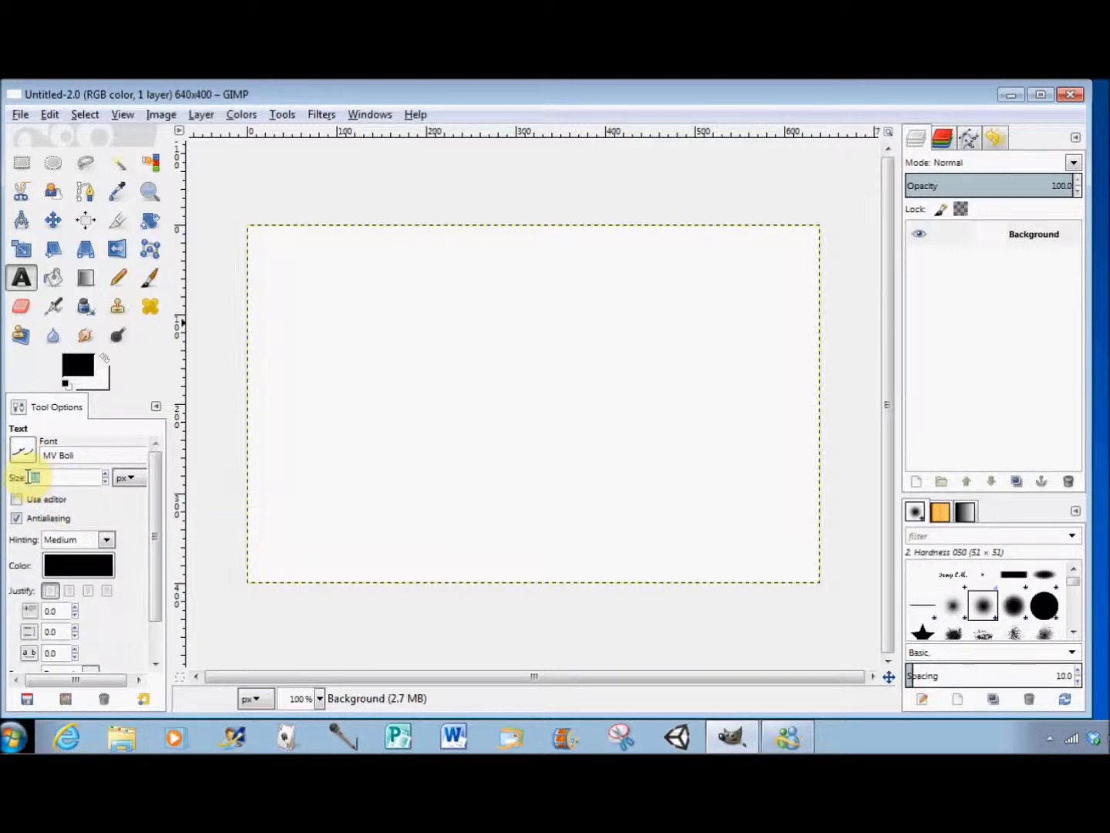
left_click_drag(34, 478, 28, 479)
type("120")
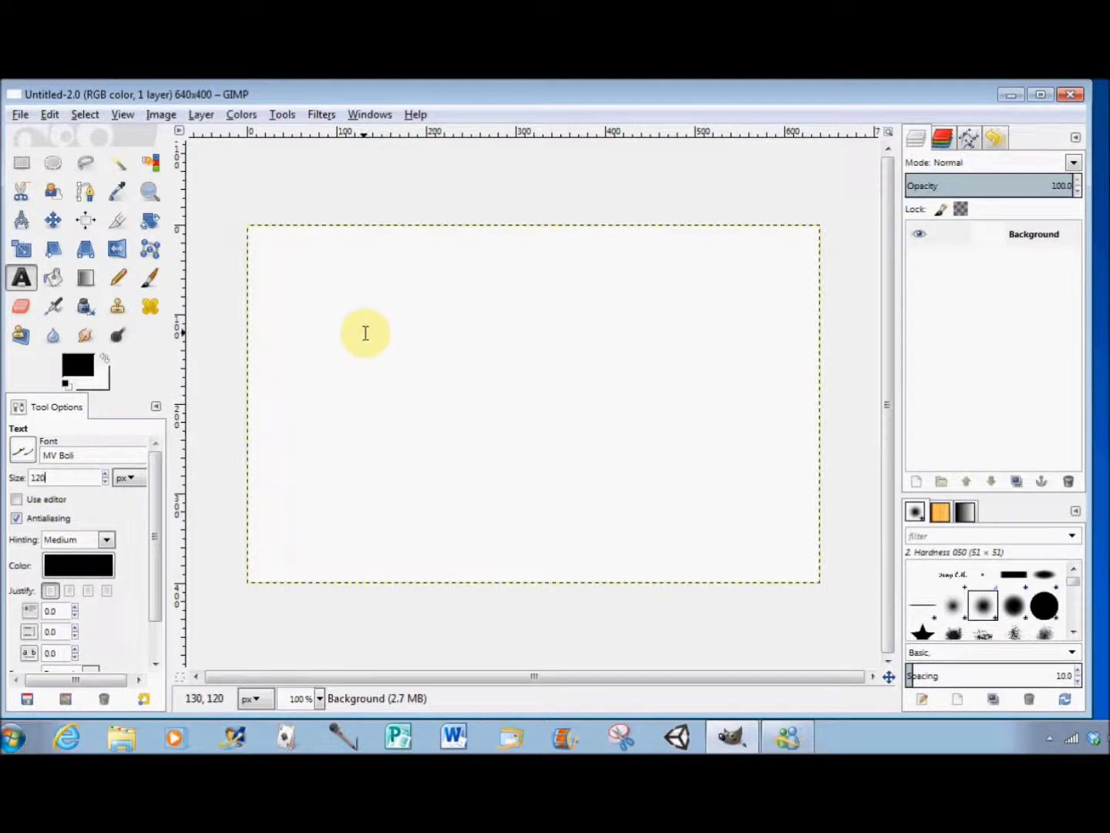
Type NEON in a text box just left of the image centre
left_click(337, 320)
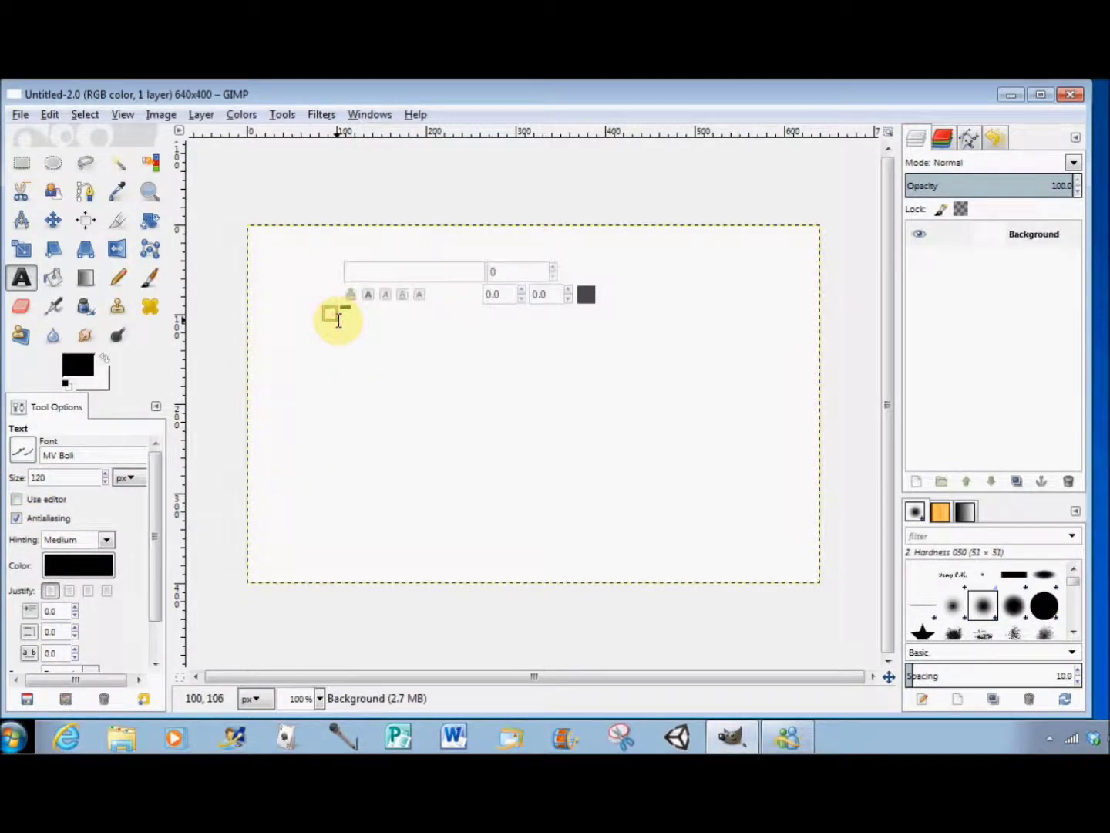
type("NE")
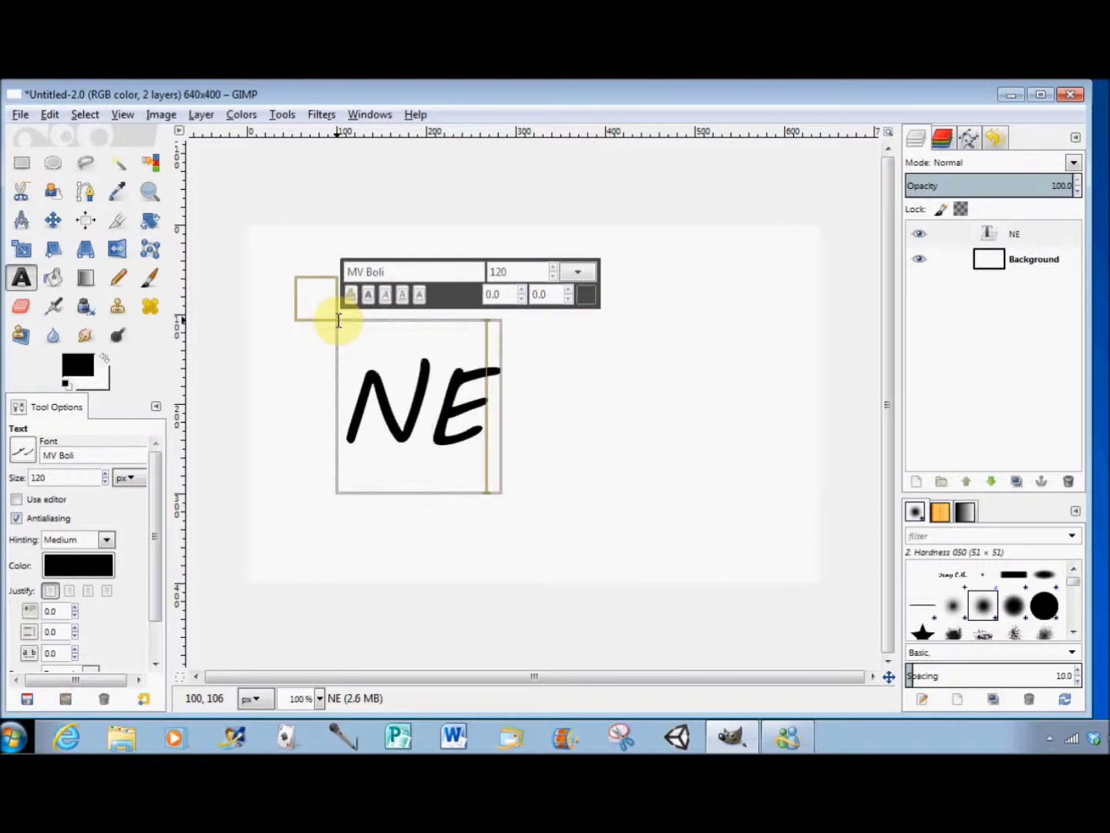
type("ON")
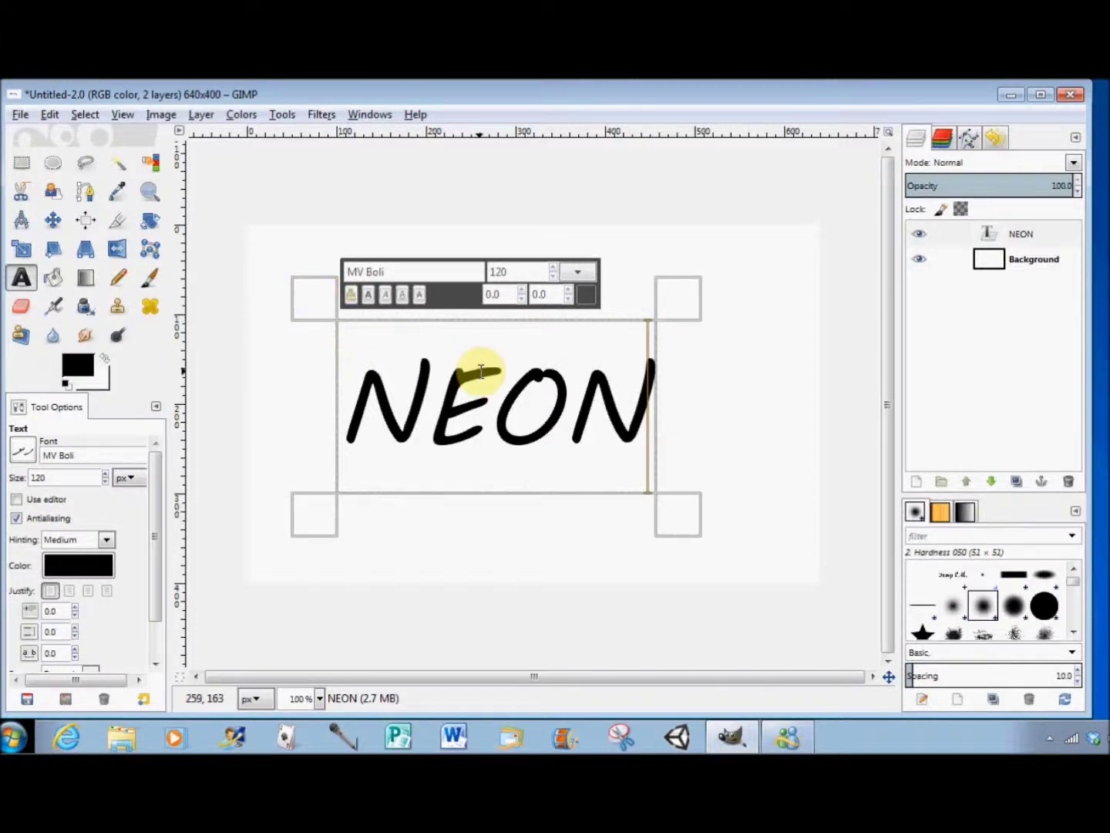
Add an empty transparent layer, merge it down into NEON, and make NEON active
left_click(915, 484)
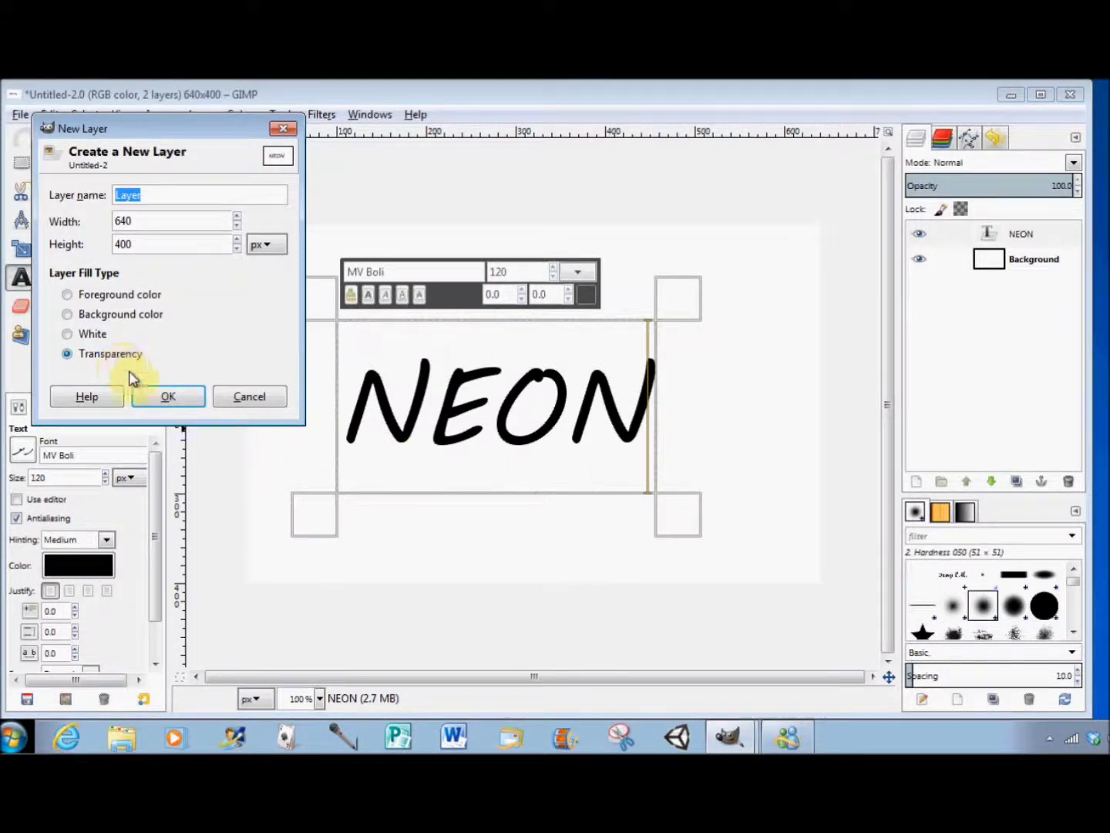
left_click(163, 402)
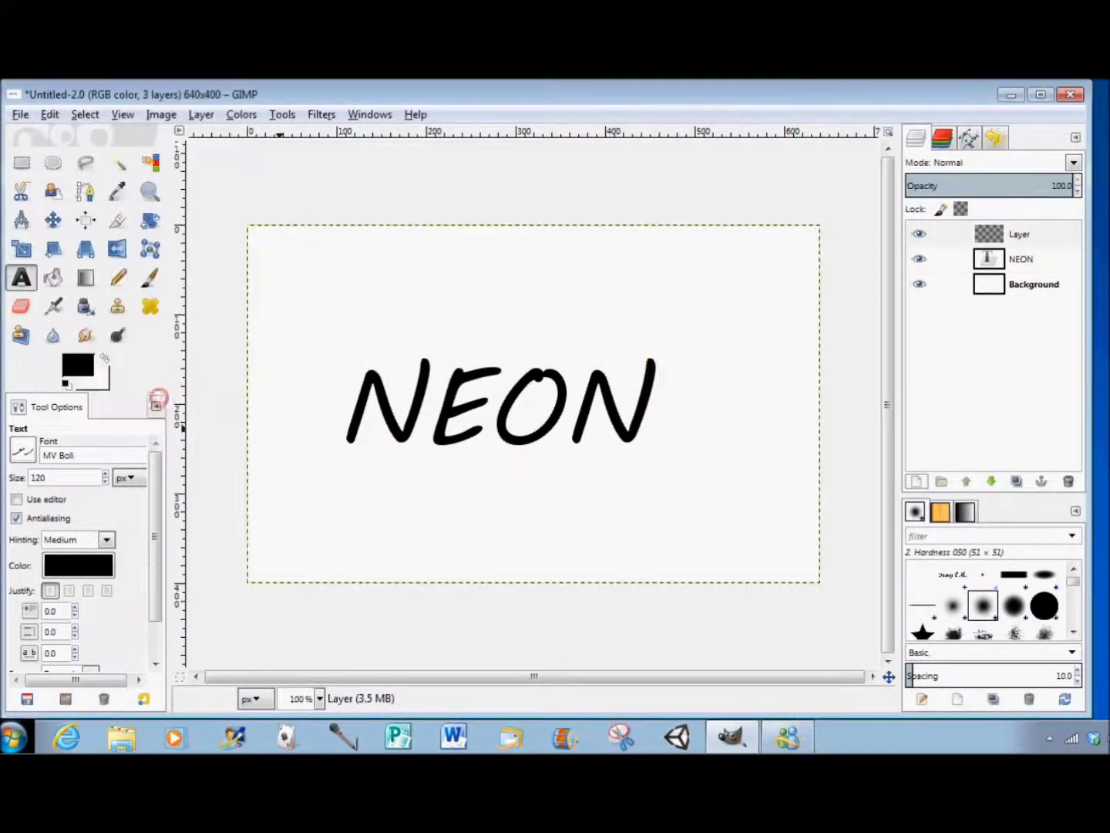
right_click(941, 238)
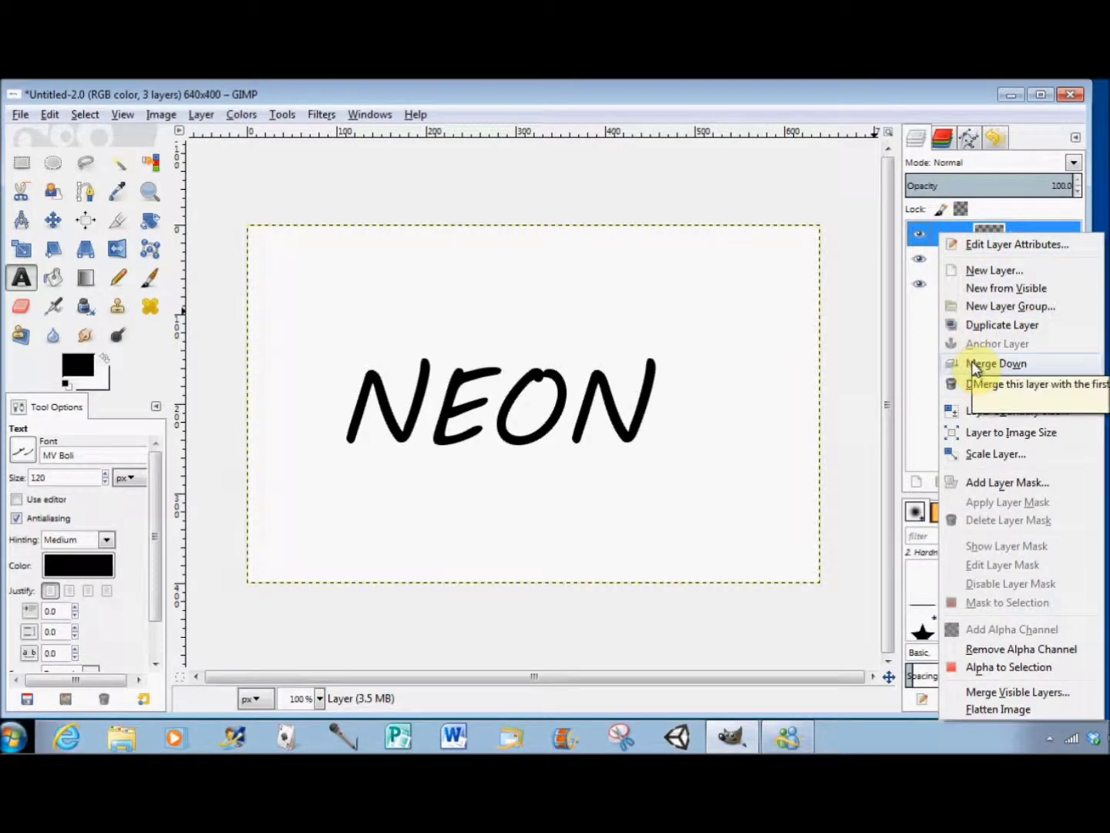
left_click(974, 364)
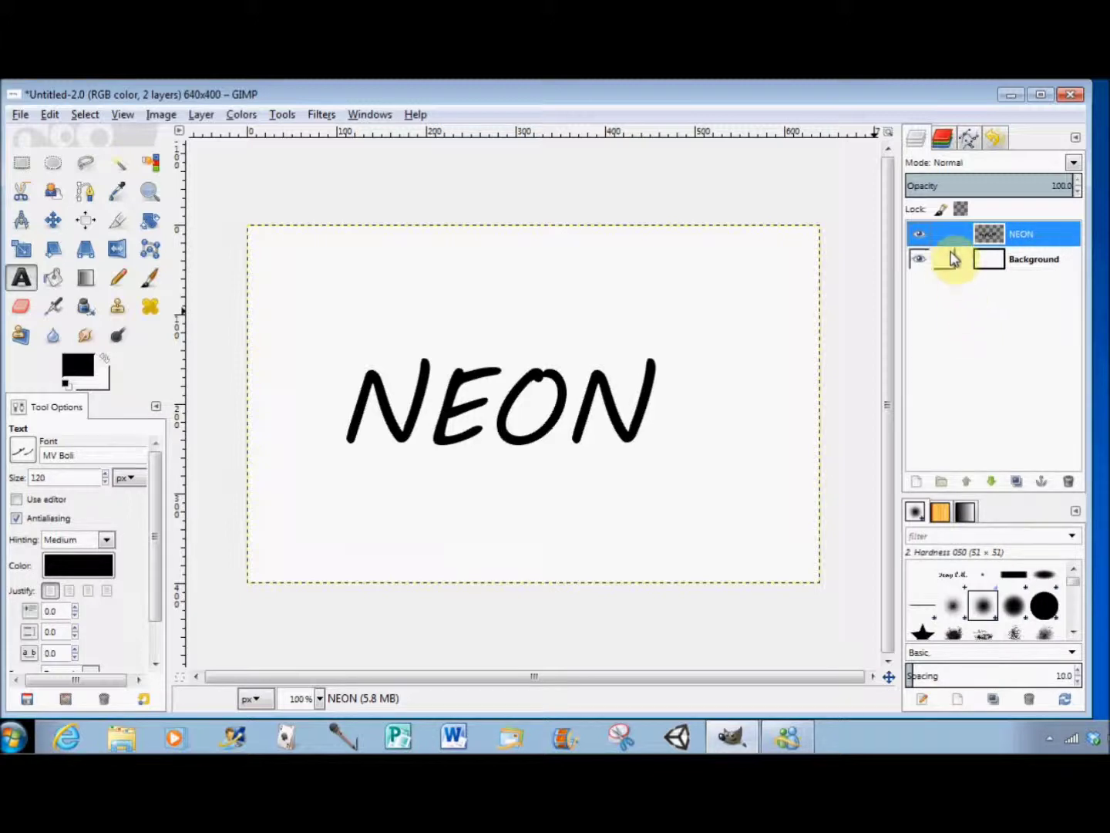
left_click(951, 243)
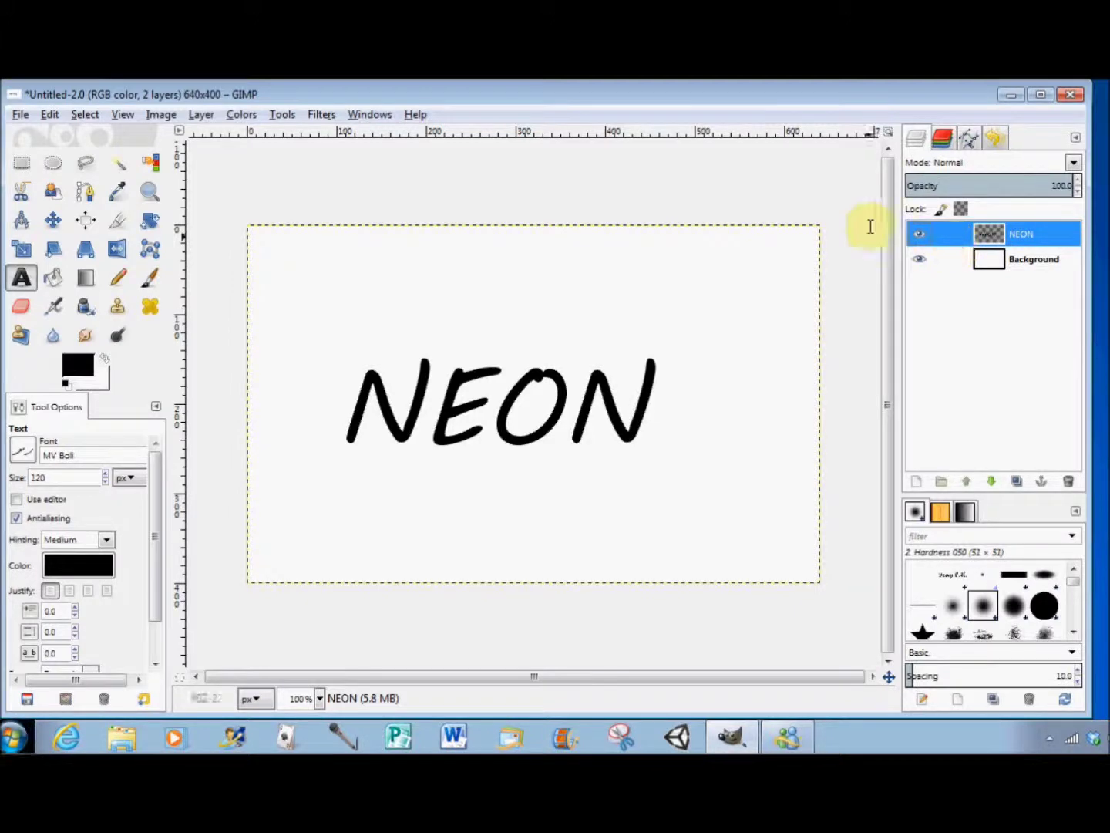
Launch the Alpha to Logo Neon filter on the NEON text layer
left_click(322, 115)
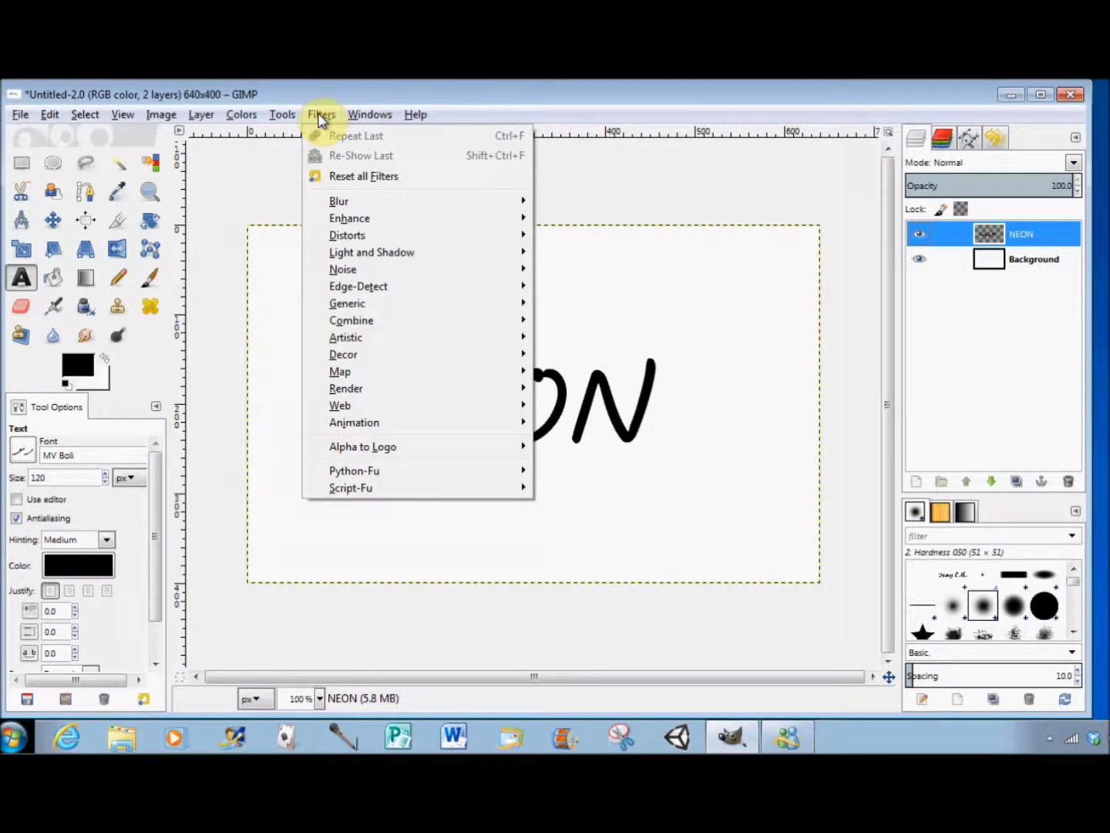
mouse_move(351, 454)
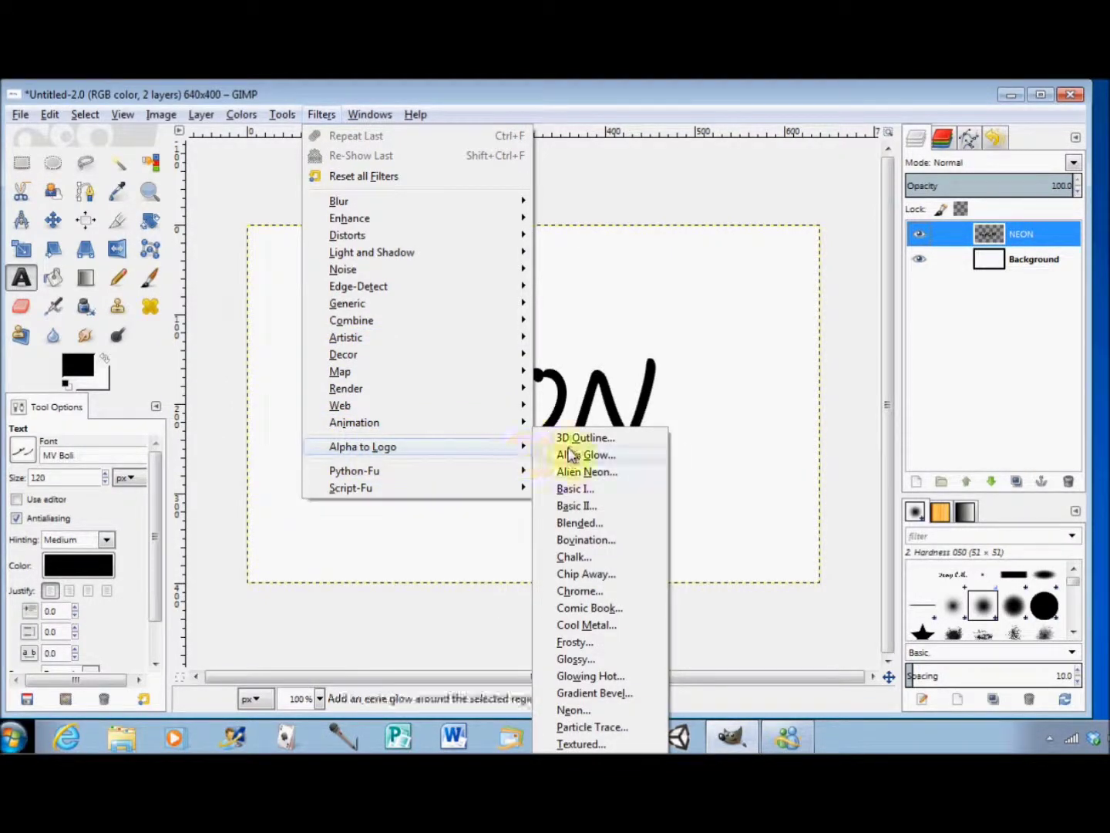
left_click(570, 710)
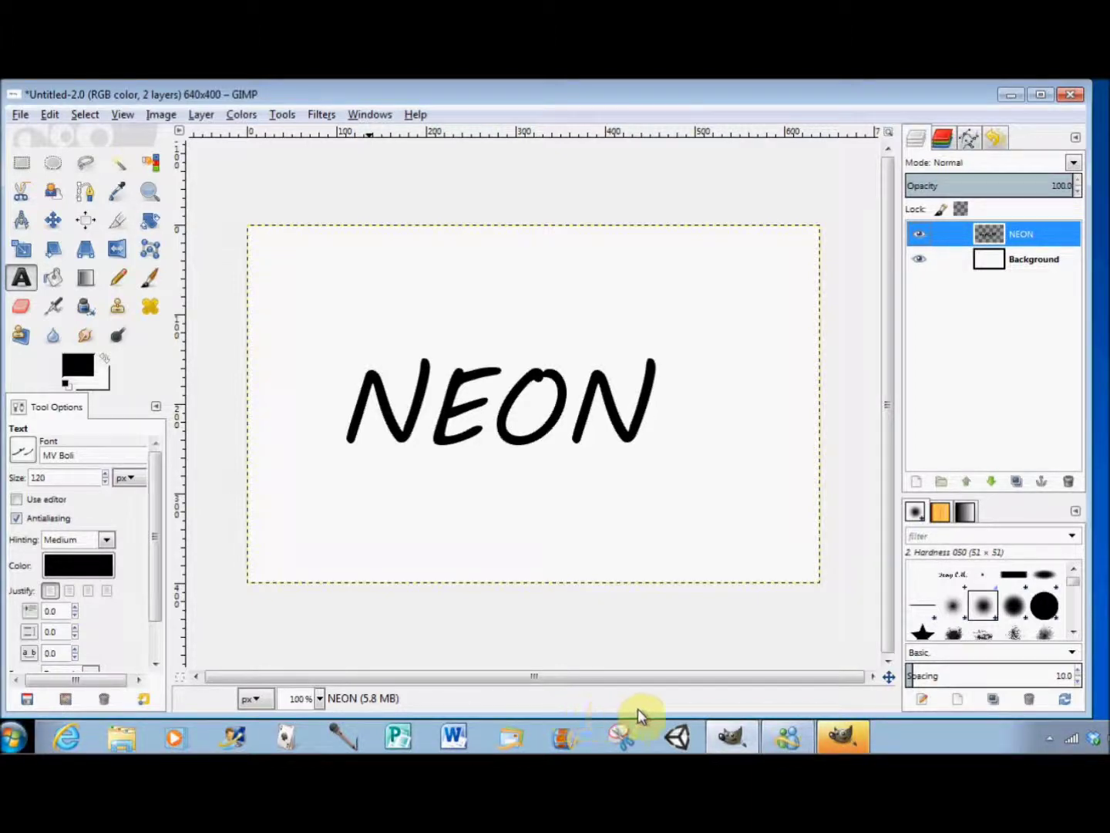
mouse_move(838, 734)
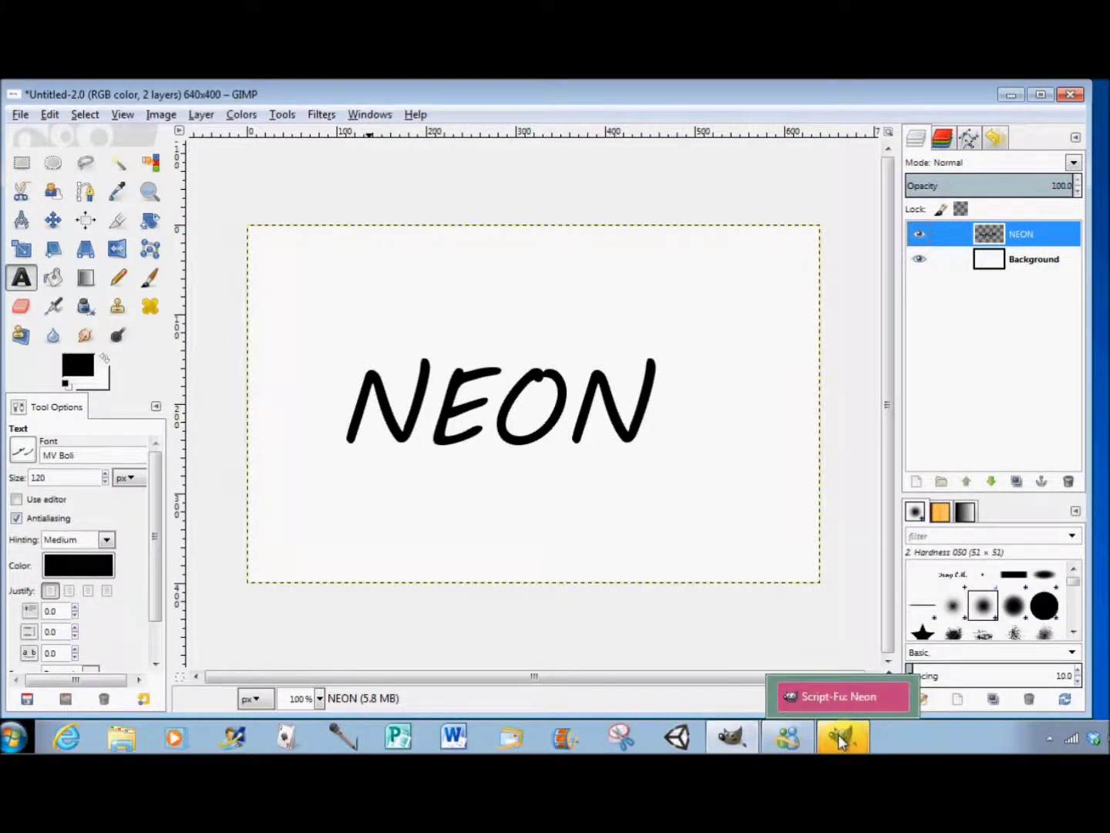
Apply the Neon effect keeping the black background and blue glow colour
left_click(838, 734)
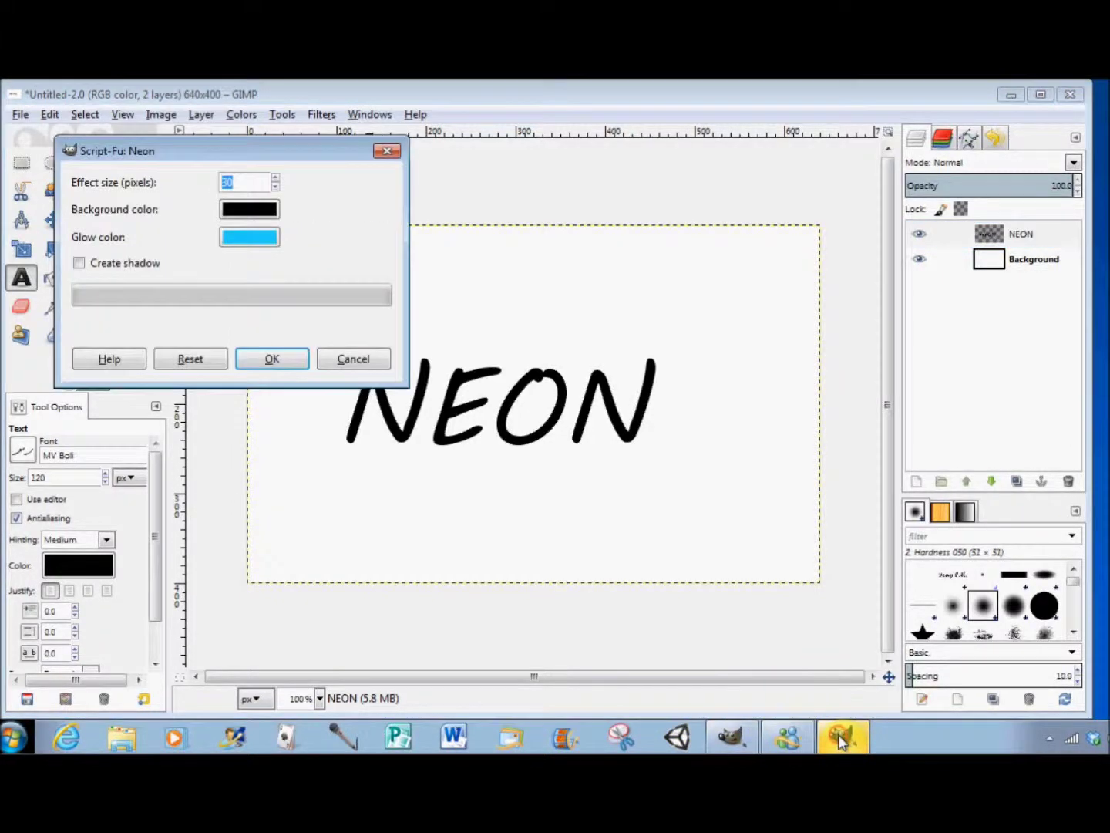
left_click(296, 366)
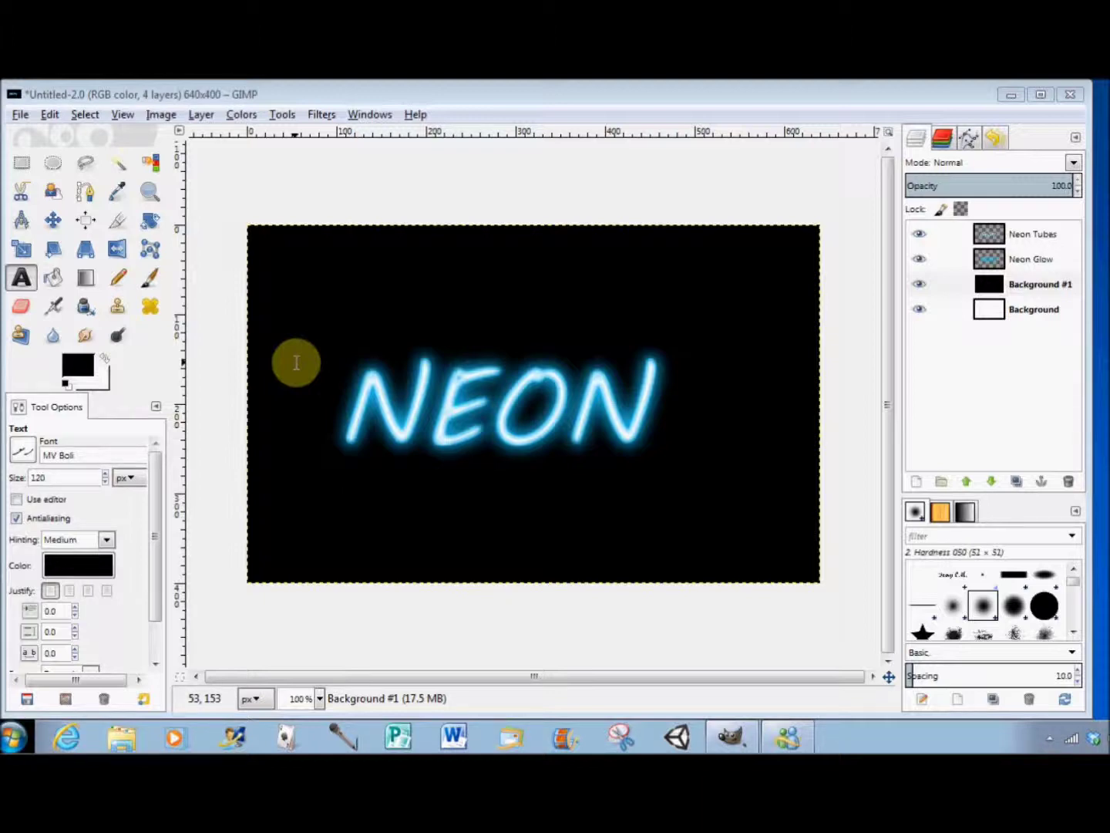
On Background #1, draw an elliptical selection of about 544×270 px fully enclosing NEON
left_click(962, 288)
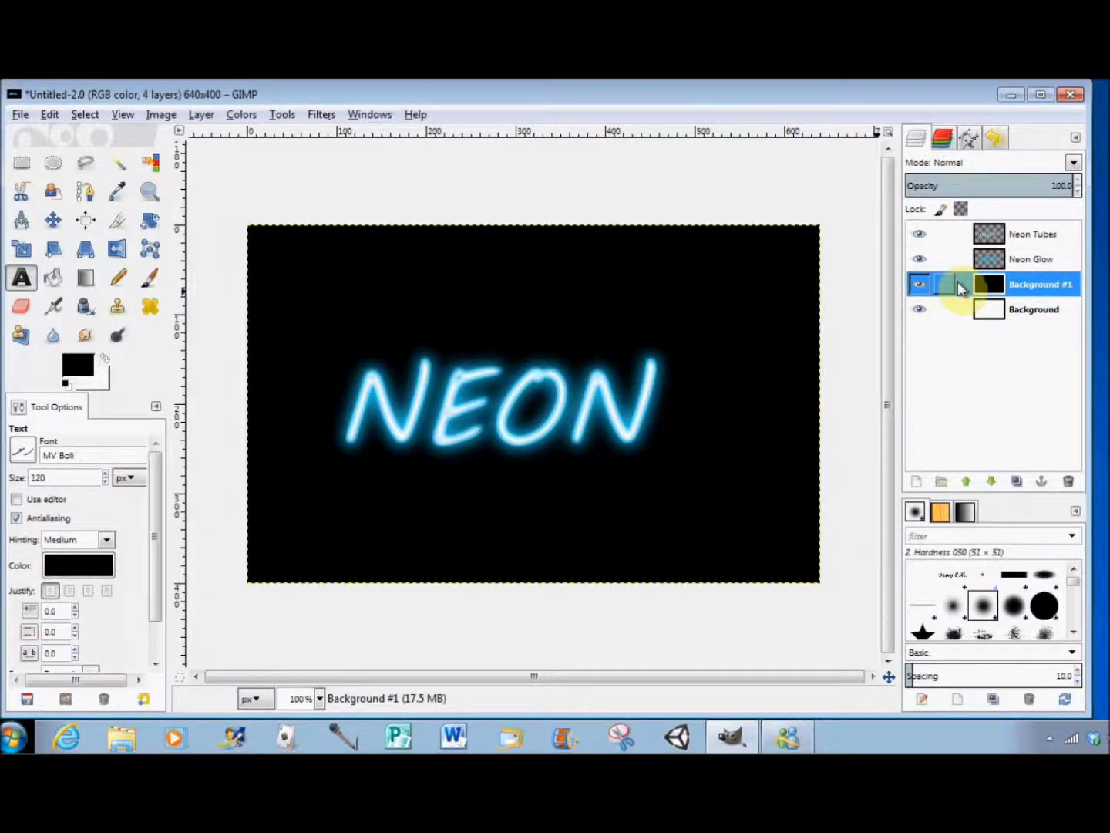
left_click(54, 166)
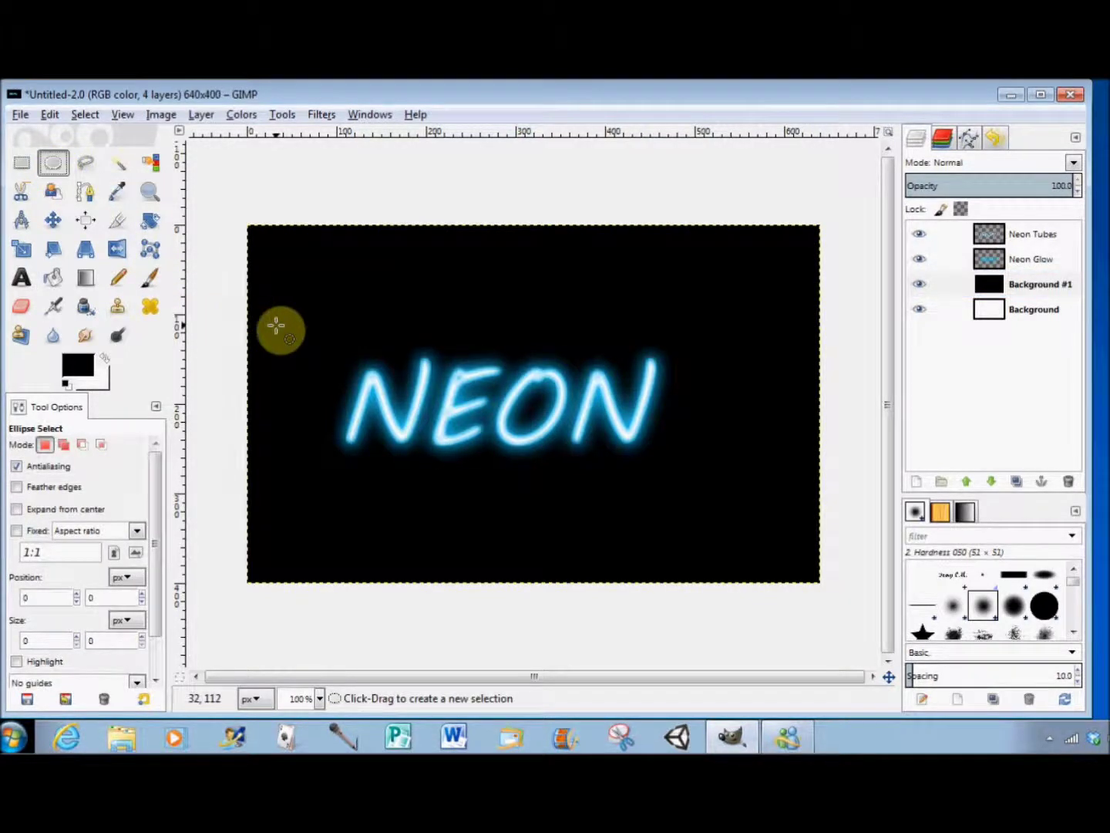
left_click_drag(277, 325, 759, 528)
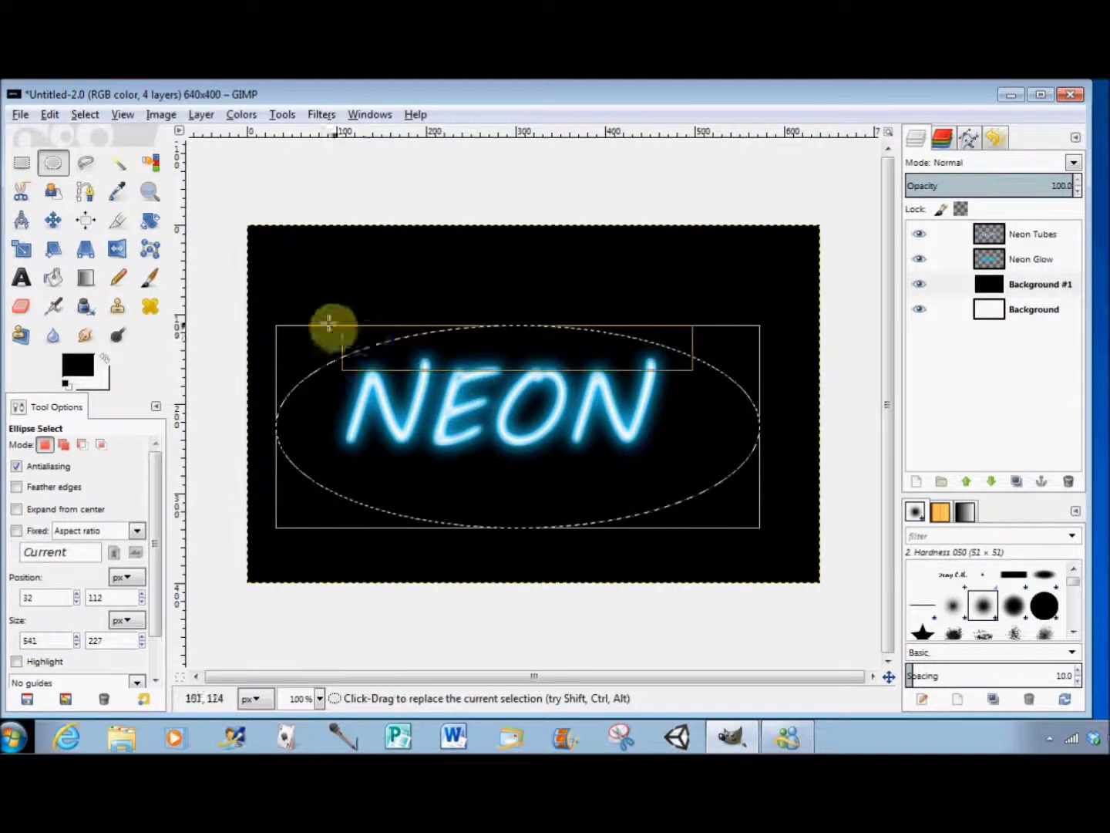
left_click_drag(305, 344, 303, 307)
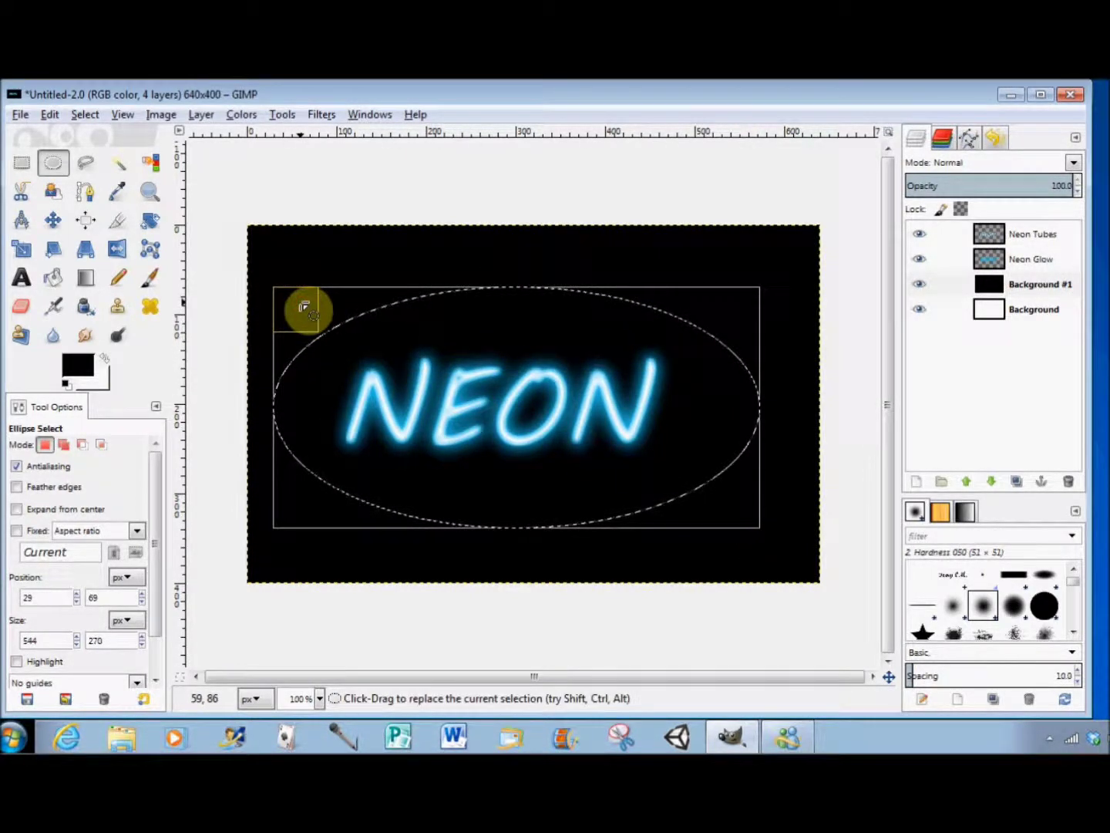
Invert the selection and delete the black outside the ellipse on Background #1
left_click(86, 115)
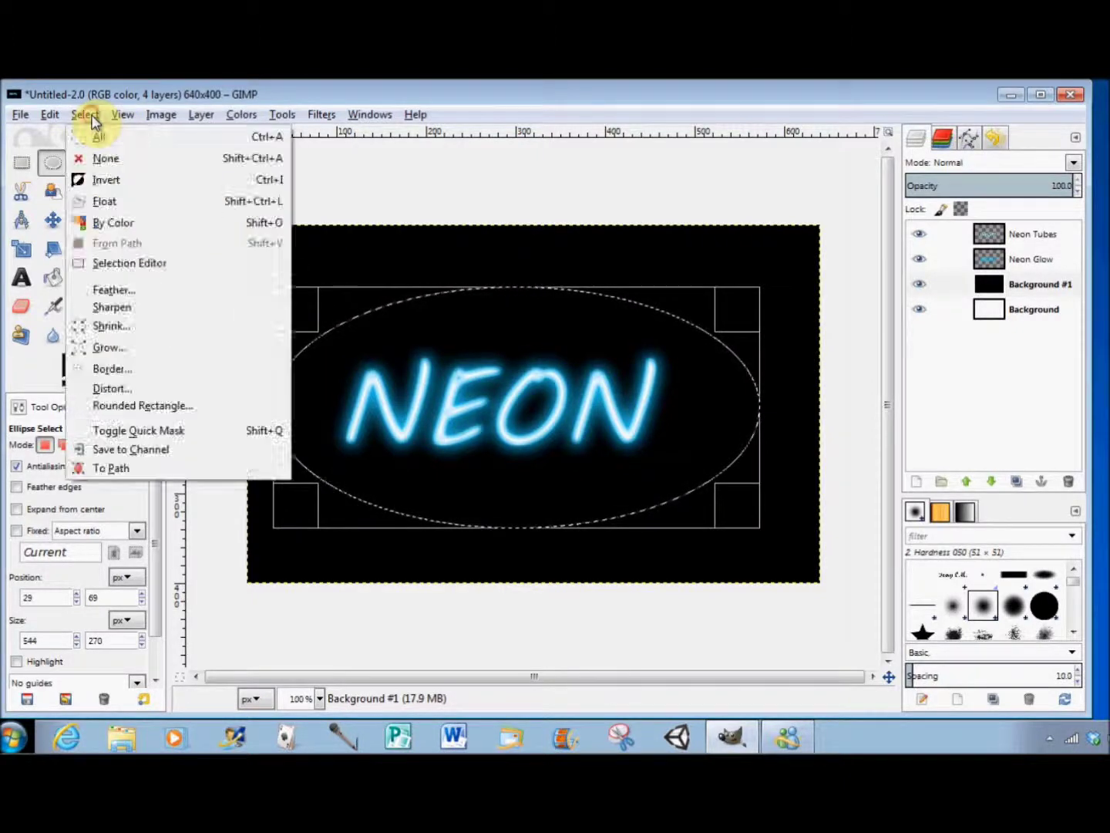
left_click(99, 179)
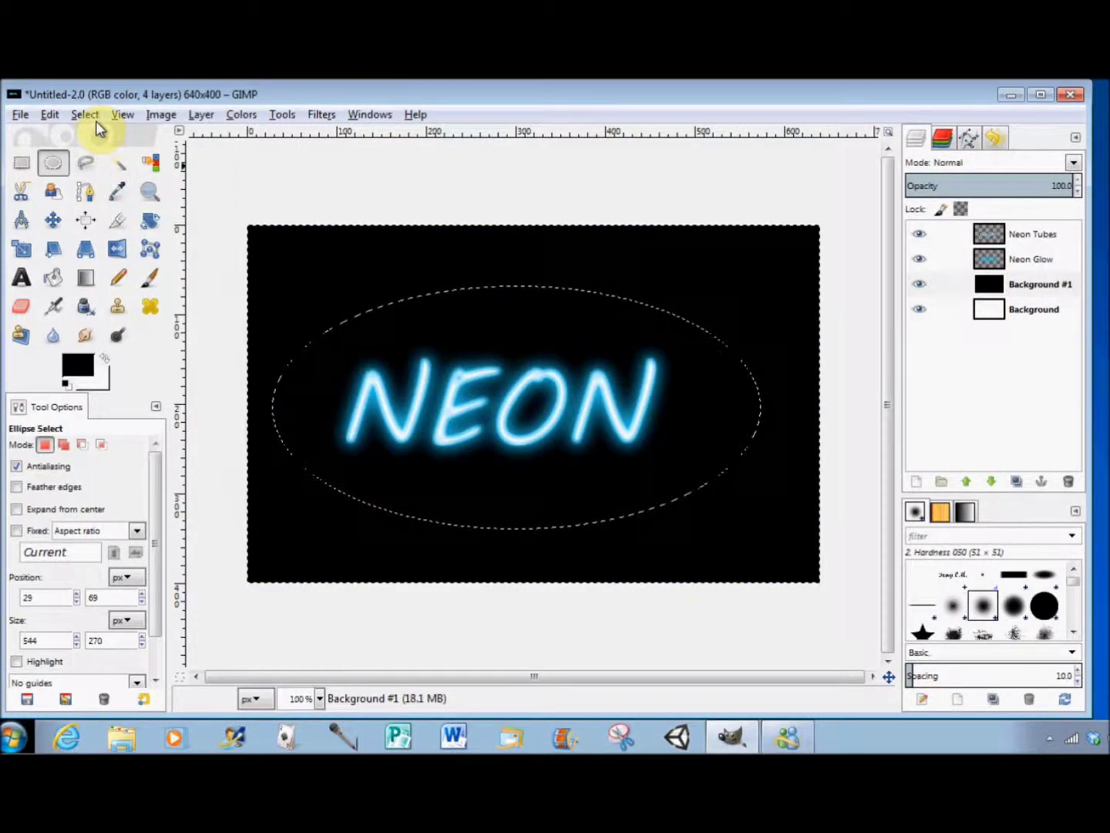
key("ctrl+i")
key("Delete")
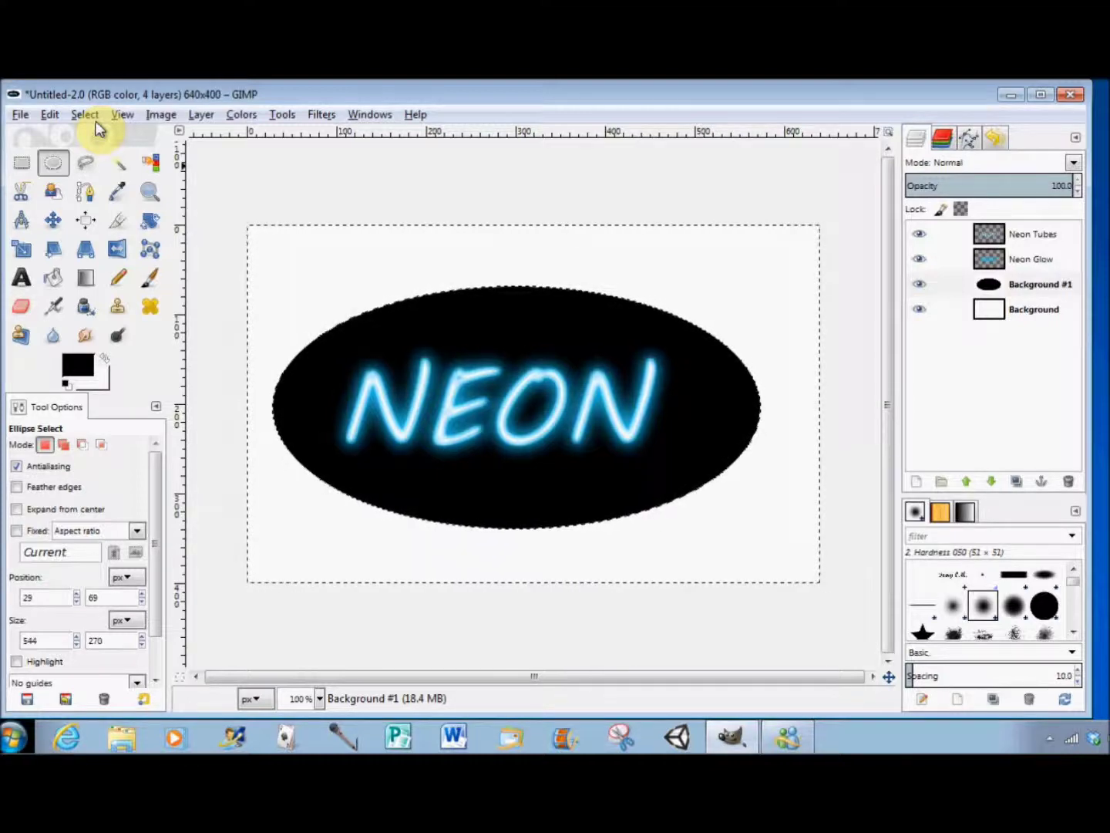
Clear the selection with Select > None so no outline remains around the oval
left_click(87, 115)
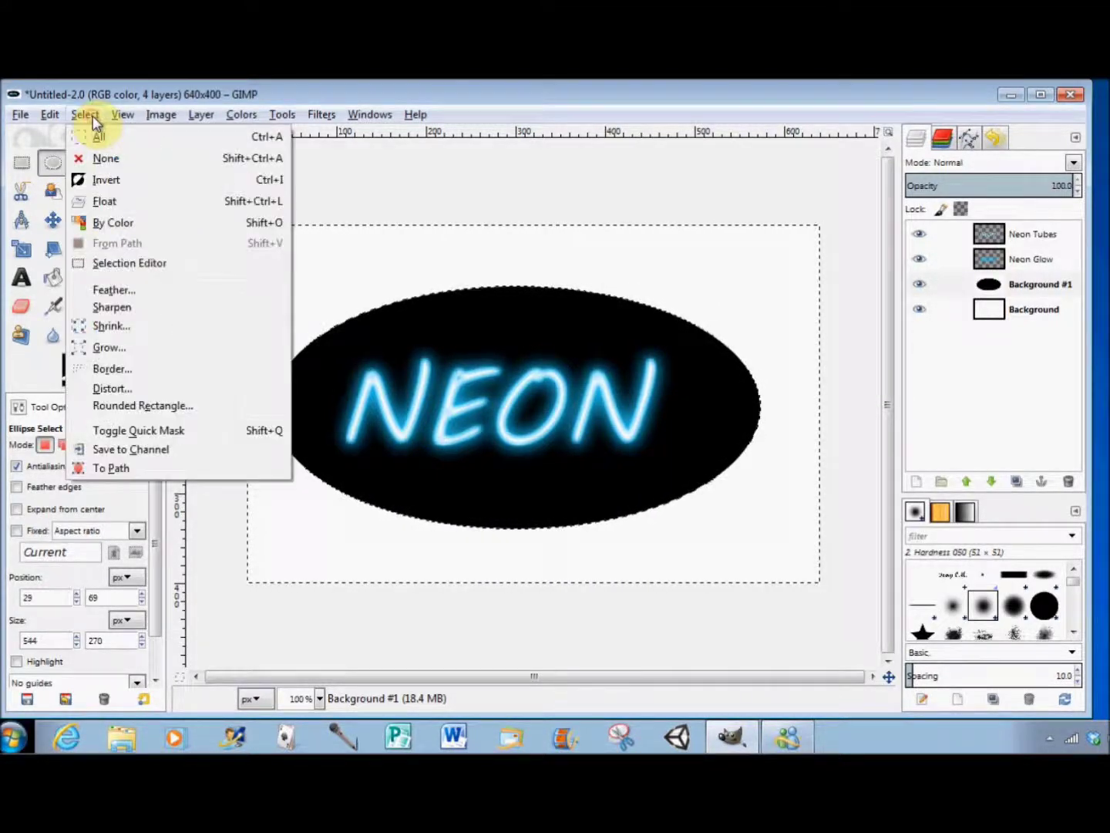
left_click(101, 159)
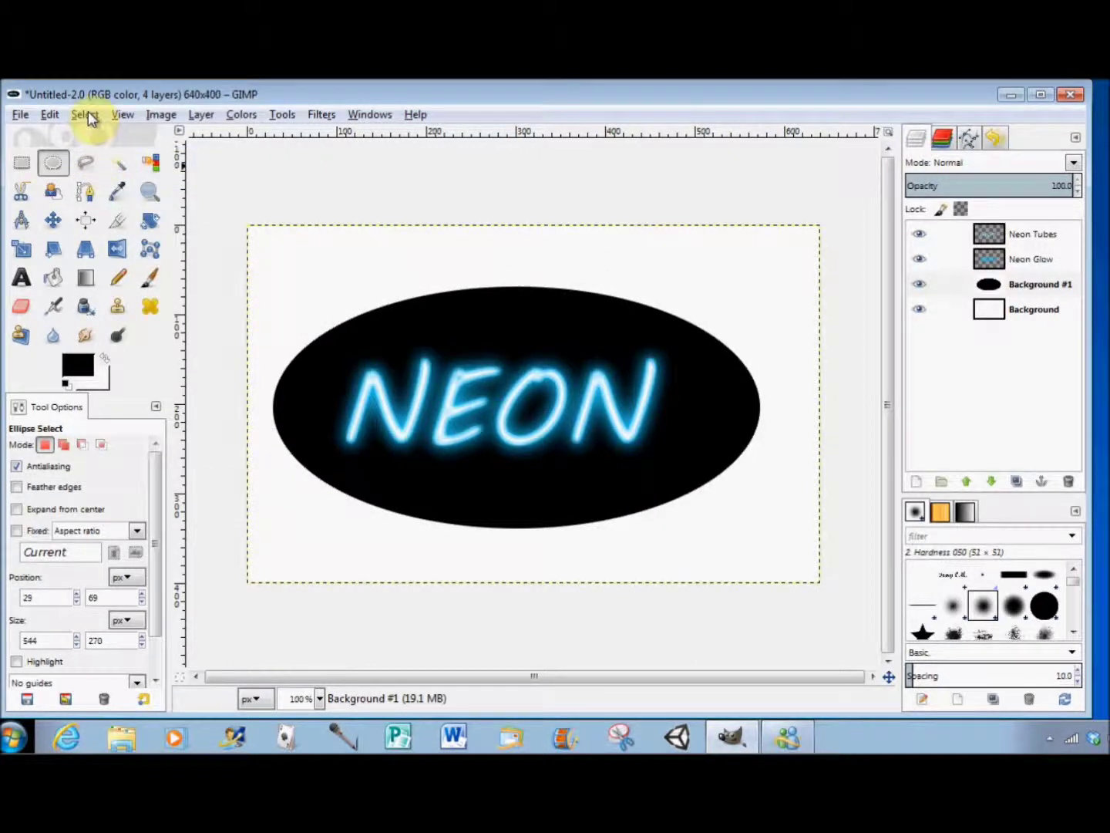